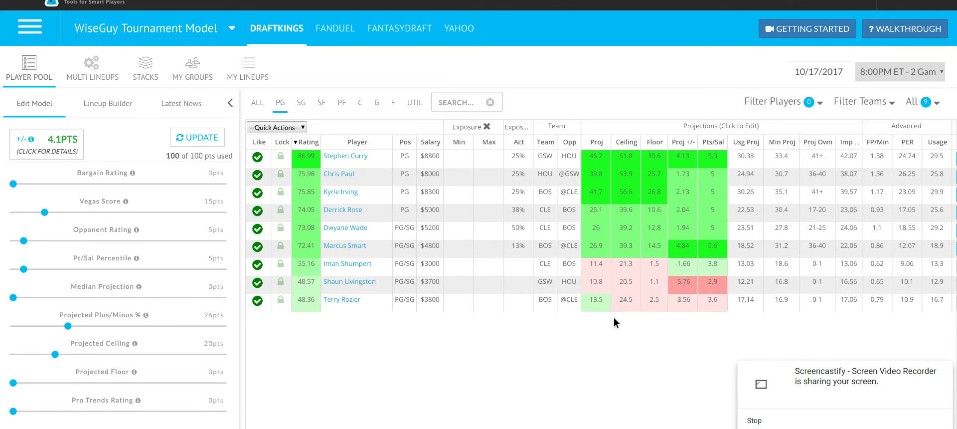
# Step through the SG, SF and PF pools, ending on the 10 centers led by Clint Capela
pyautogui.click(943, 369)
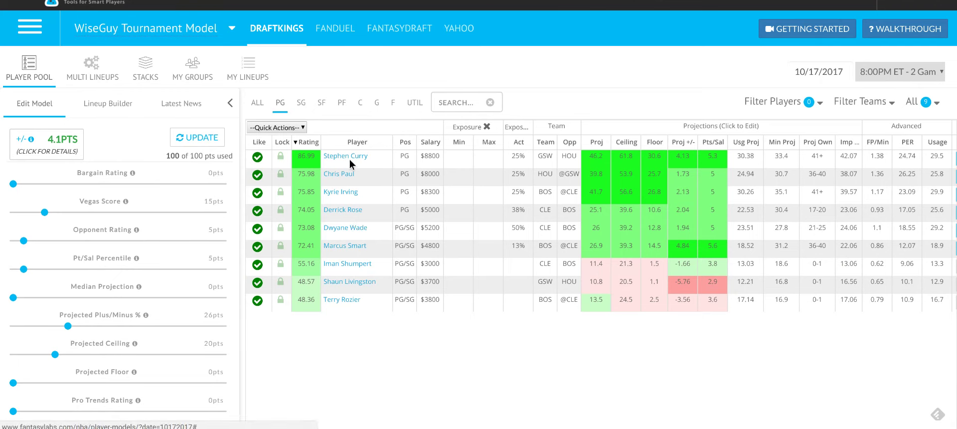
pyautogui.click(300, 104)
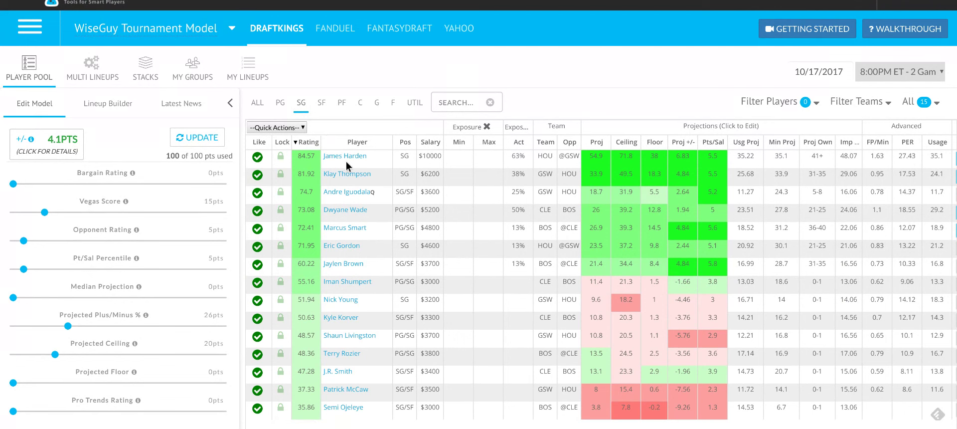
pyautogui.click(319, 103)
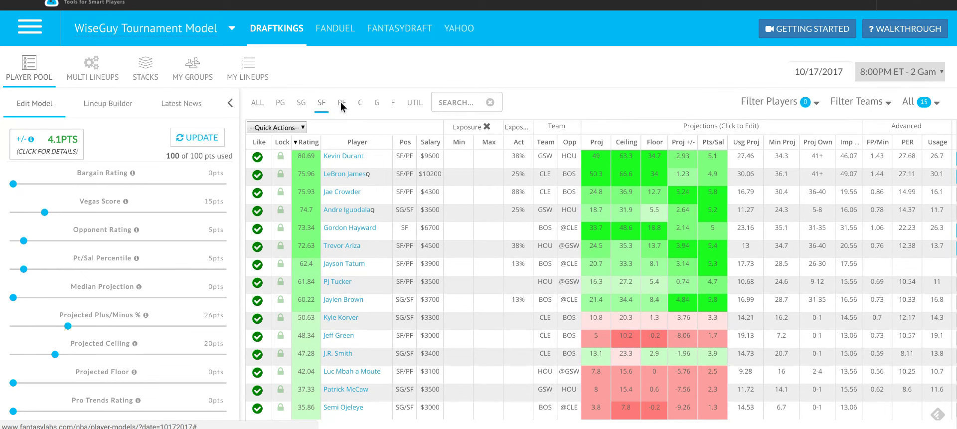
pyautogui.click(341, 102)
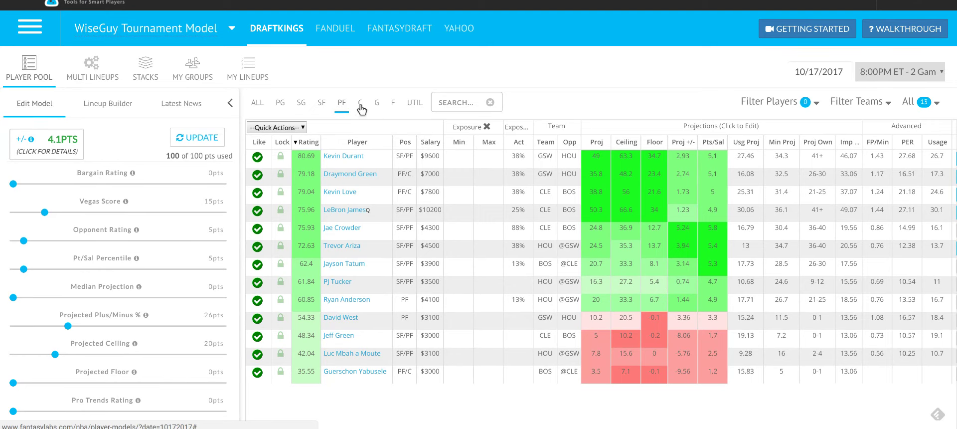
pyautogui.click(357, 104)
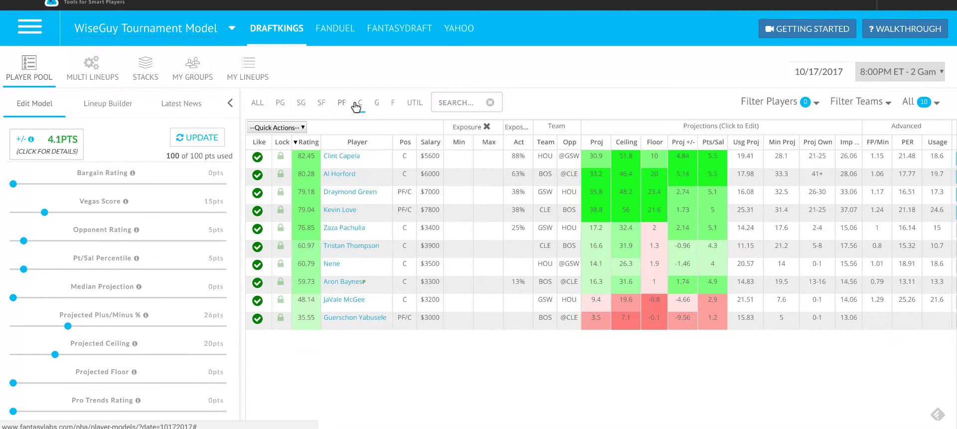